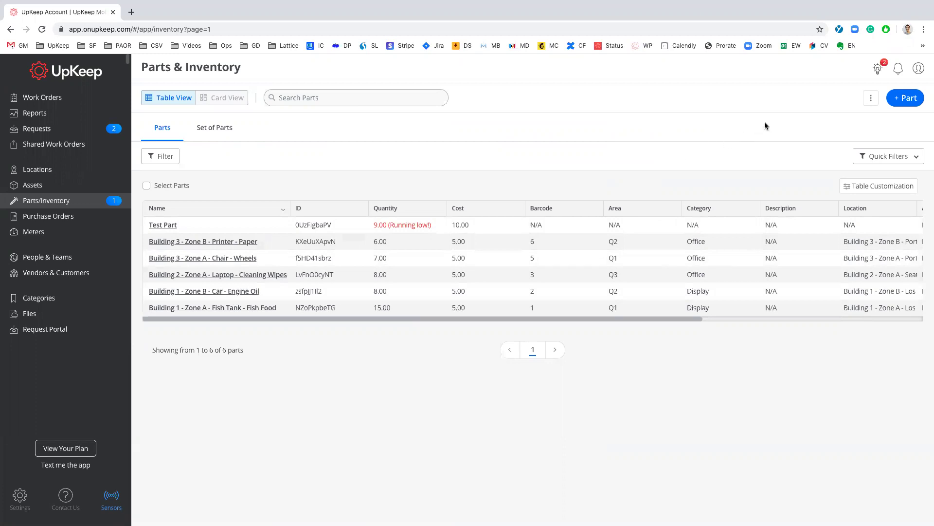
# From UpKeep's parts Import page, download the sample Parts (Import) template and open it in Excel.
pyautogui.click(870, 104)
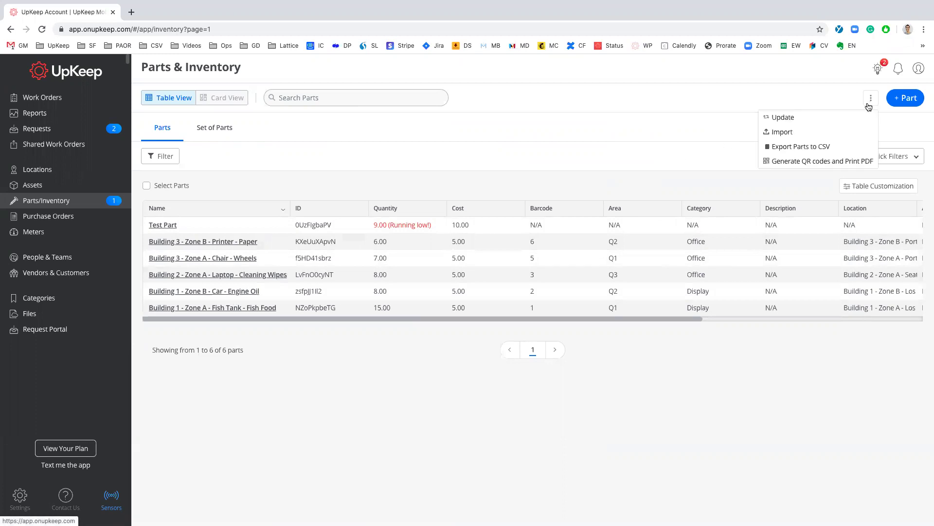
pyautogui.click(788, 132)
pyautogui.scroll(-2, 751, 180)
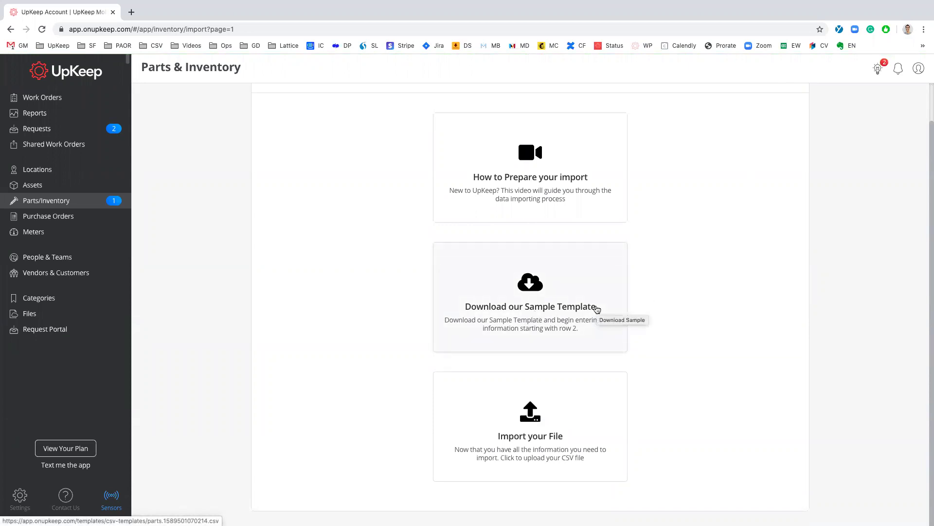
pyautogui.click(598, 309)
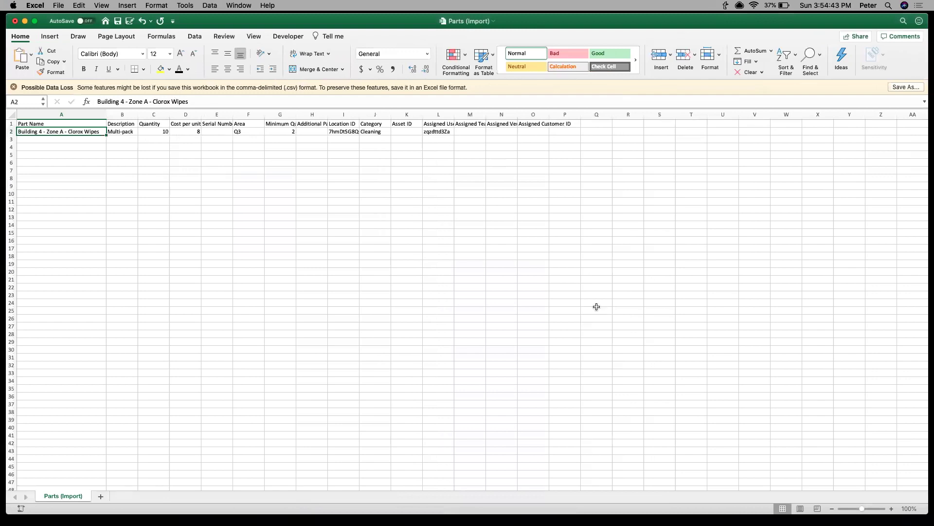
pyautogui.click(299, 225)
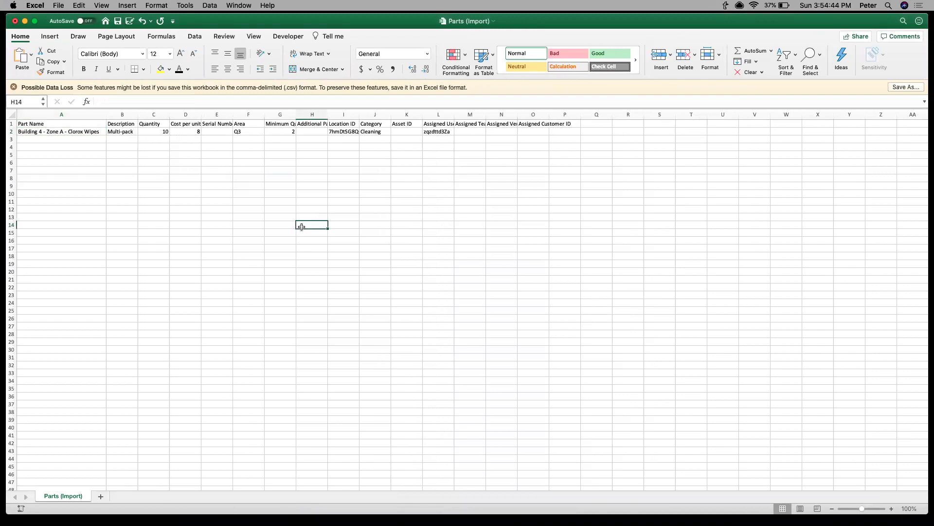
pyautogui.click(61, 146)
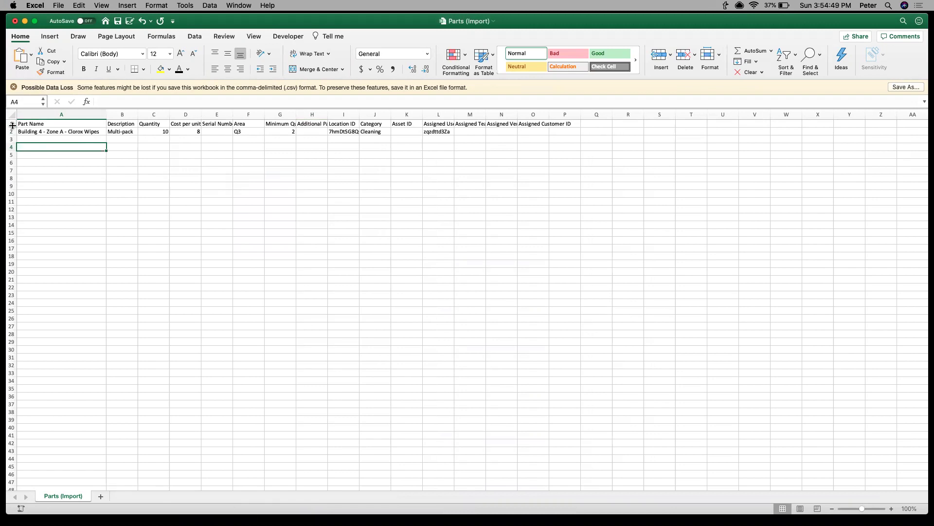
pyautogui.click(42, 140)
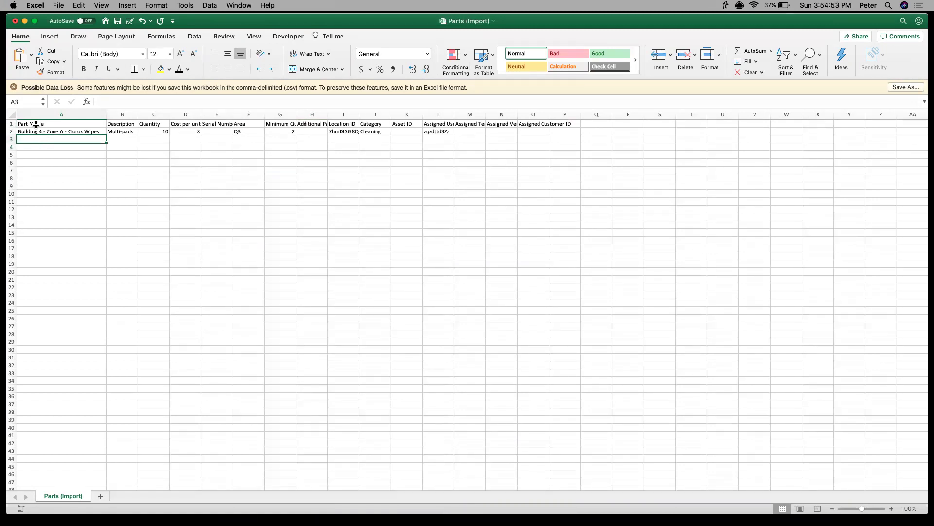
pyautogui.click(10, 123)
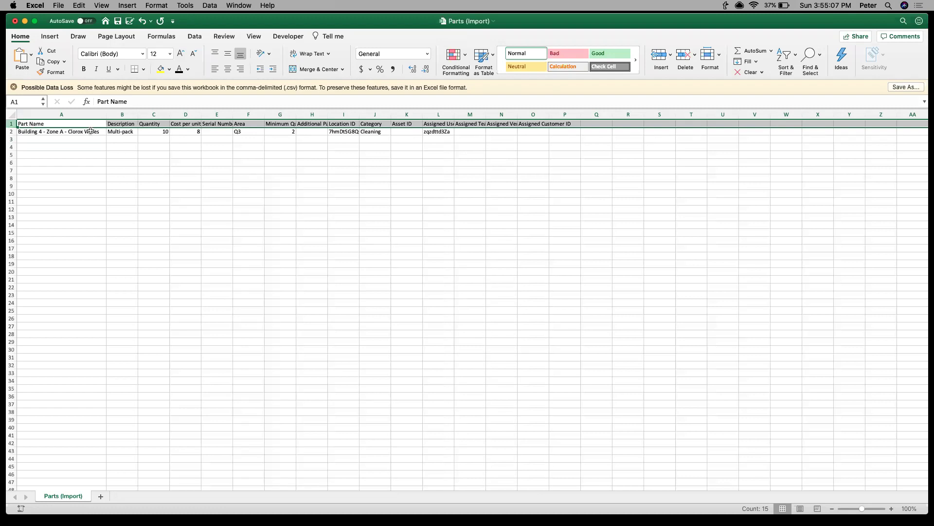
pyautogui.click(63, 146)
pyautogui.click(11, 131)
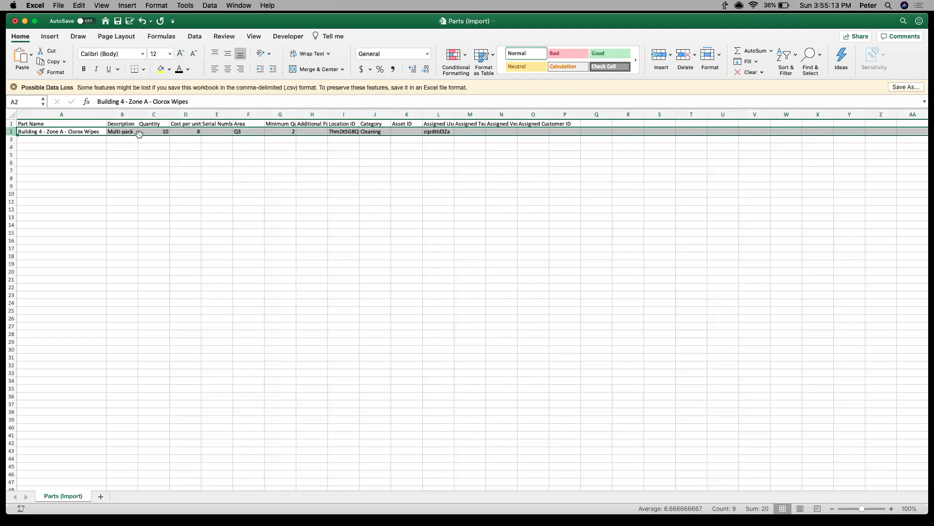
pyautogui.click(101, 141)
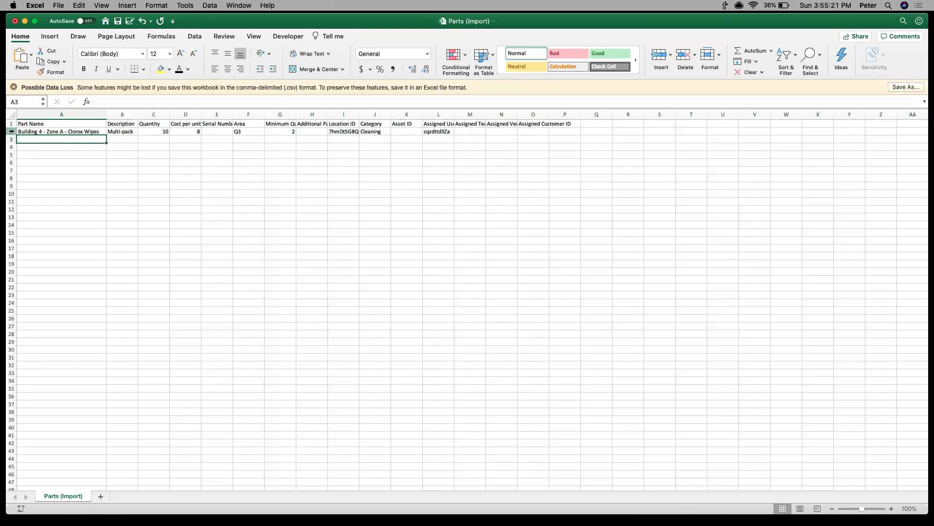
pyautogui.click(11, 131)
pyautogui.click(83, 147)
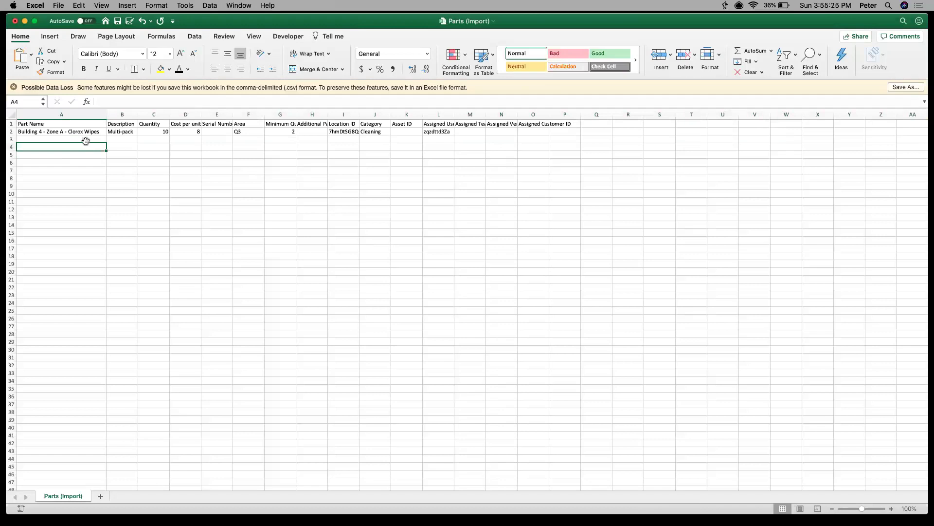
# Check the Clorox Wipes row values and widen column D to fit Cost per unit.
pyautogui.click(87, 132)
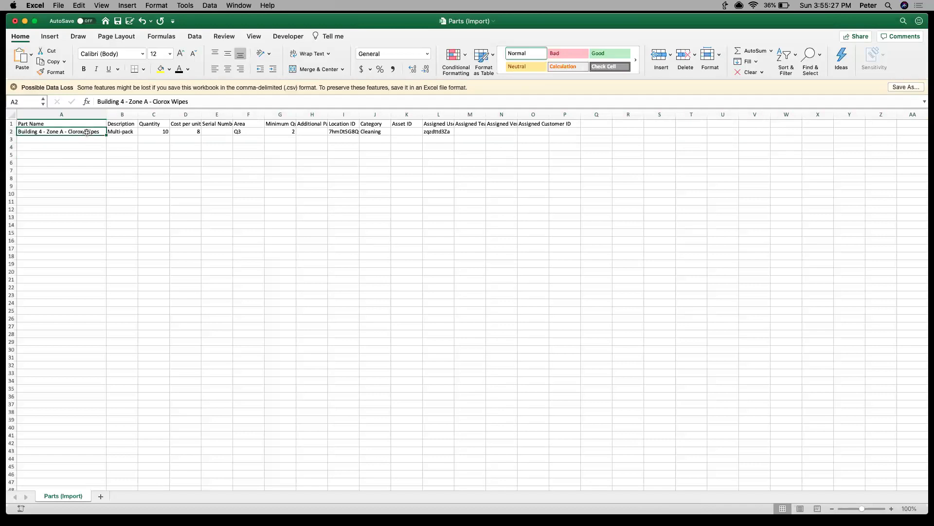
pyautogui.click(119, 133)
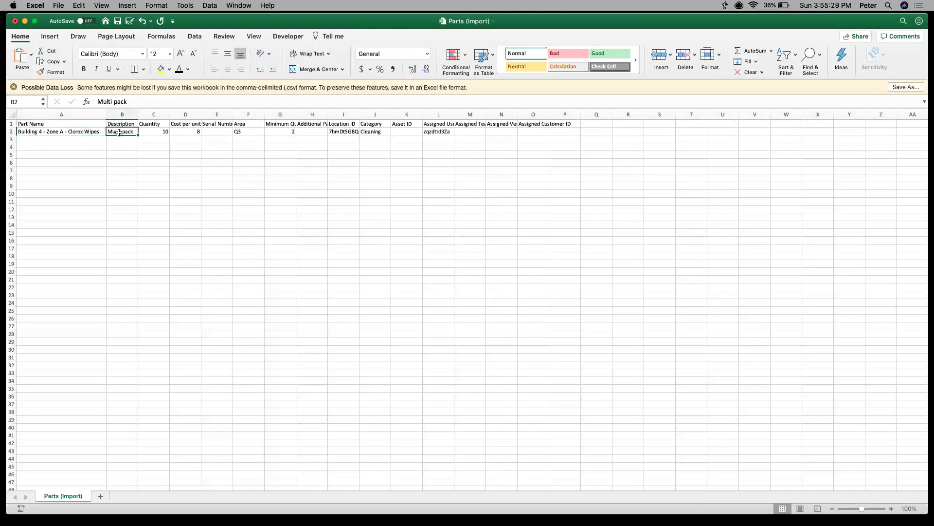
pyautogui.click(154, 133)
pyautogui.click(155, 137)
pyautogui.click(186, 132)
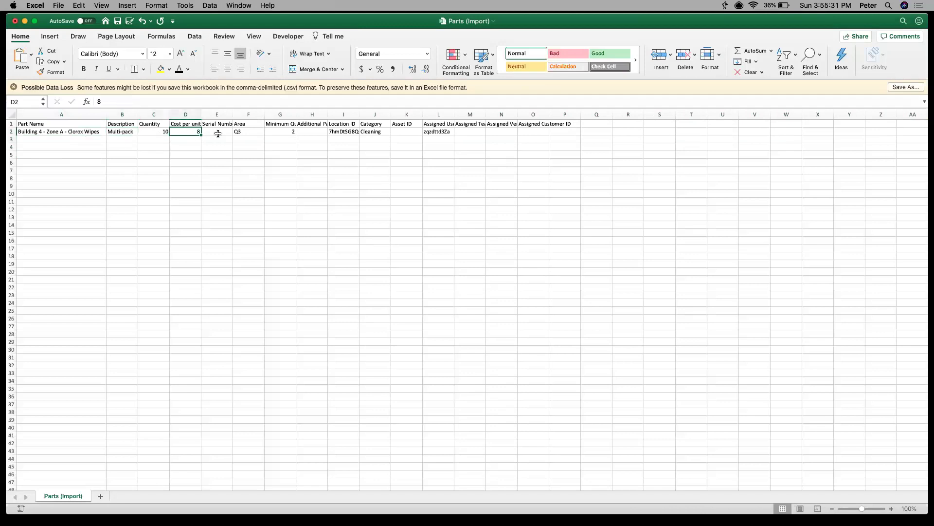
pyautogui.moveTo(201, 115); pyautogui.dragTo(229, 115)
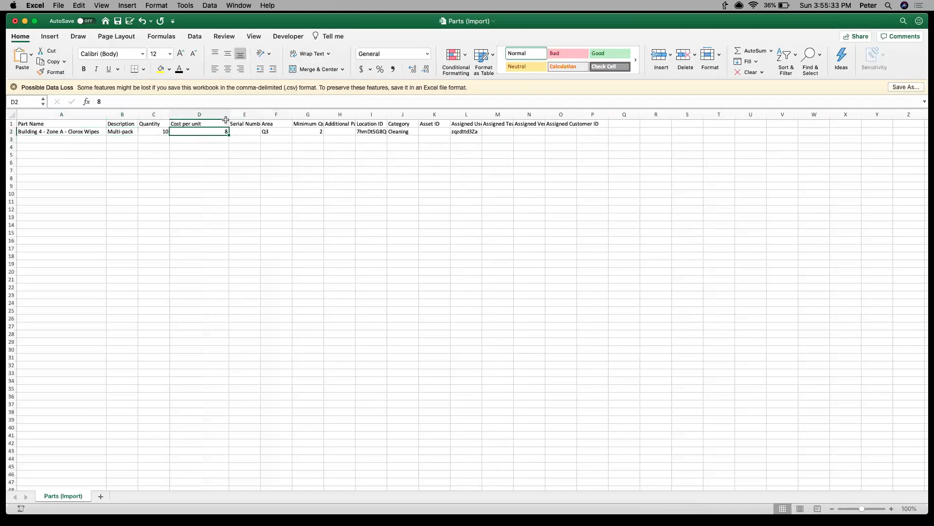
pyautogui.click(200, 142)
pyautogui.click(206, 132)
# Widen columns E and G so the Serial Number and Minimum Quantity headings fit.
pyautogui.moveTo(260, 114); pyautogui.dragTo(286, 114)
pyautogui.click(268, 130)
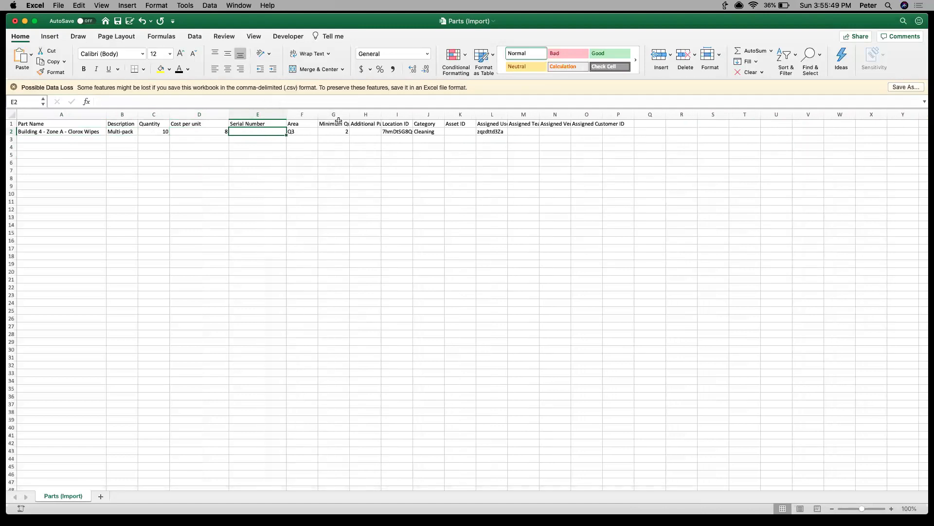
pyautogui.moveTo(350, 115); pyautogui.dragTo(377, 115)
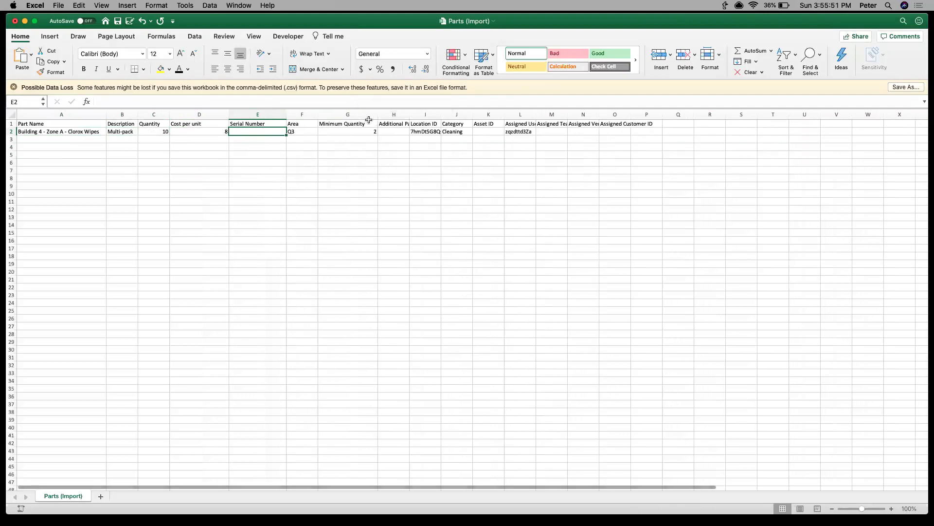
pyautogui.click(356, 134)
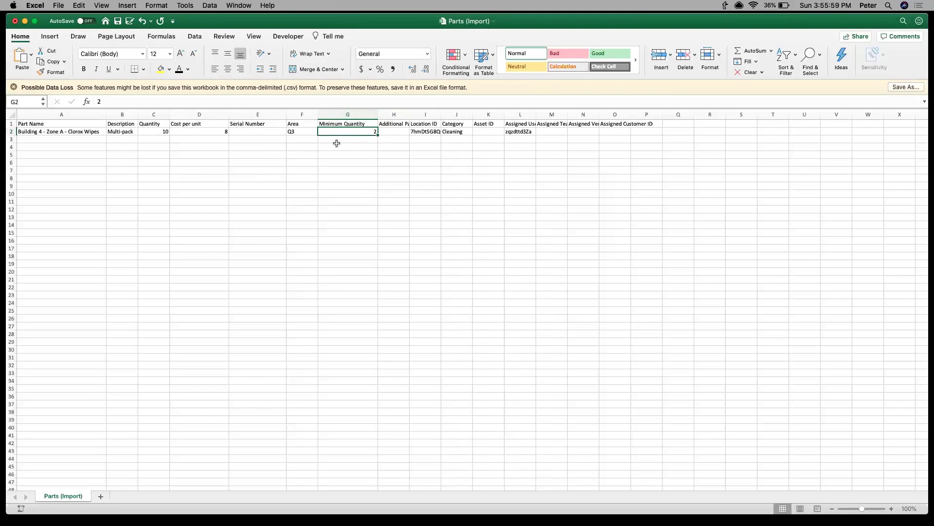
pyautogui.click(156, 133)
# Look at UpKeep's Parts & Inventory list, then return to the Excel template.
pyautogui.hotkey('ctrl', 'Left')
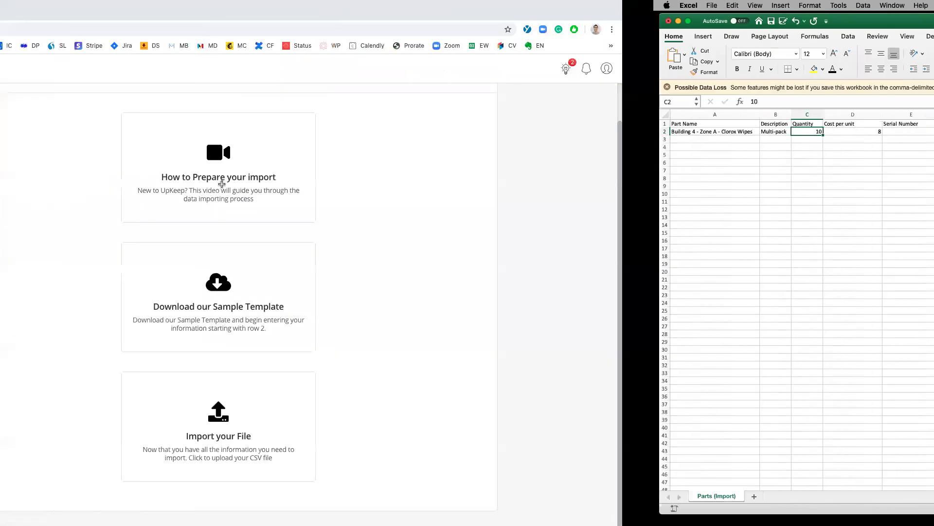
pyautogui.click(32, 206)
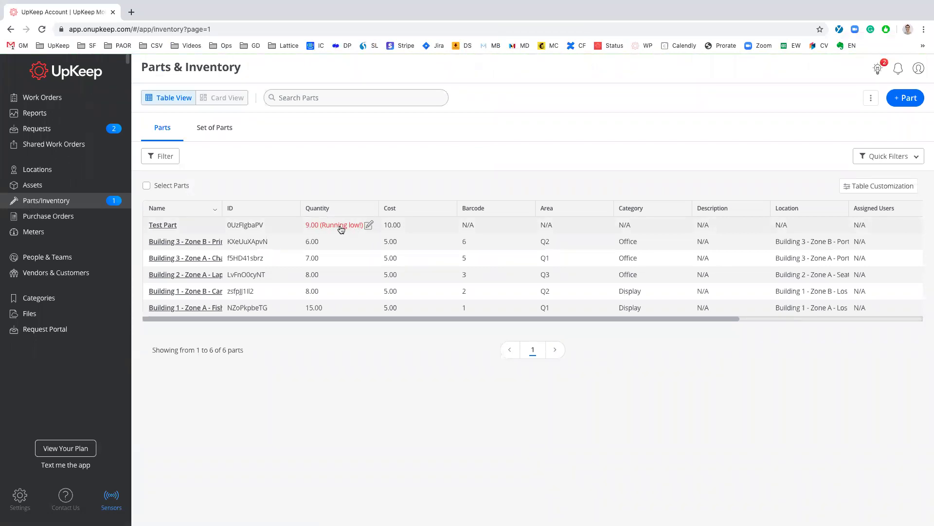
pyautogui.hotkey('ctrl', 'Right')
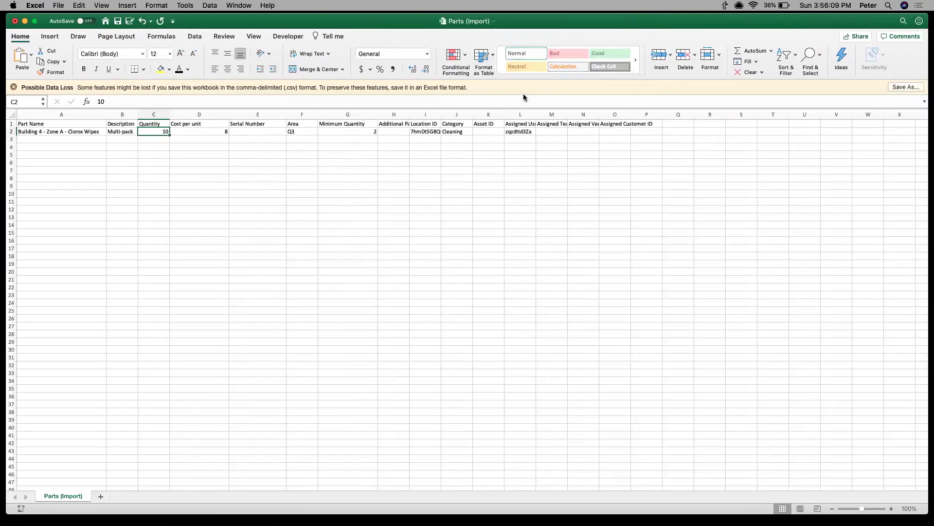
# Widen columns H and L, save Parts (Import), and go back to UpKeep.
pyautogui.moveTo(410, 117); pyautogui.dragTo(438, 117)
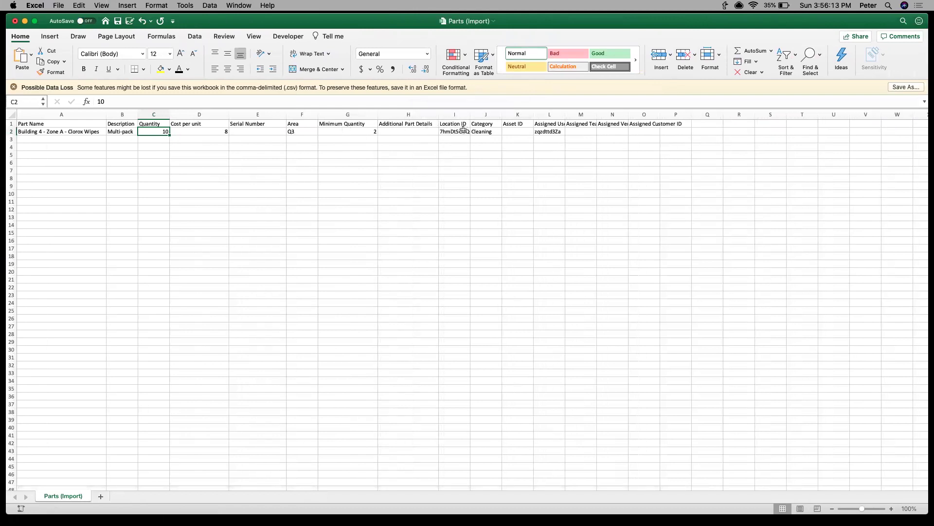
pyautogui.click(524, 132)
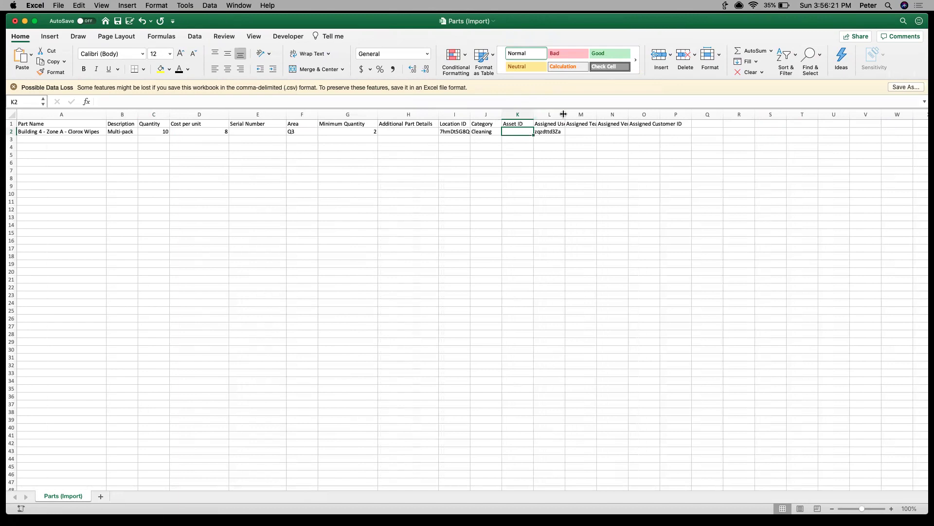
pyautogui.moveTo(563, 113); pyautogui.dragTo(585, 114)
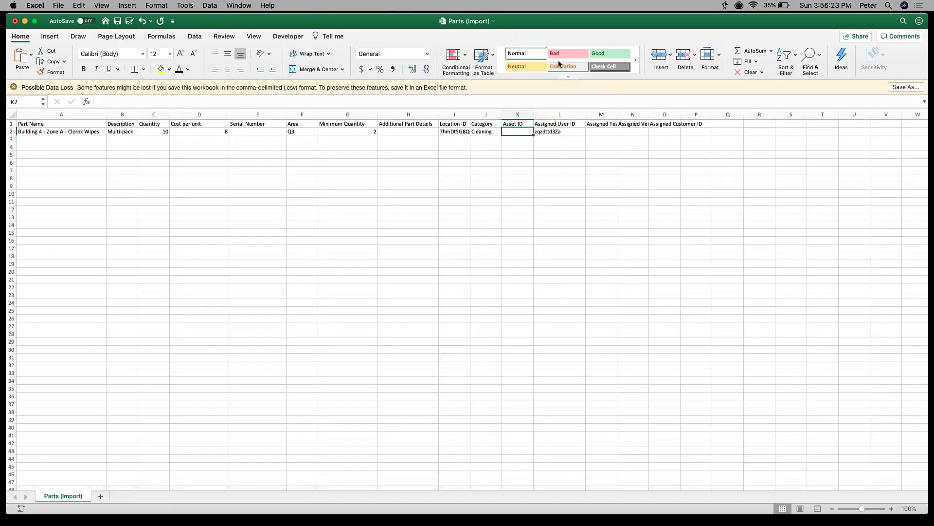
pyautogui.click(118, 21)
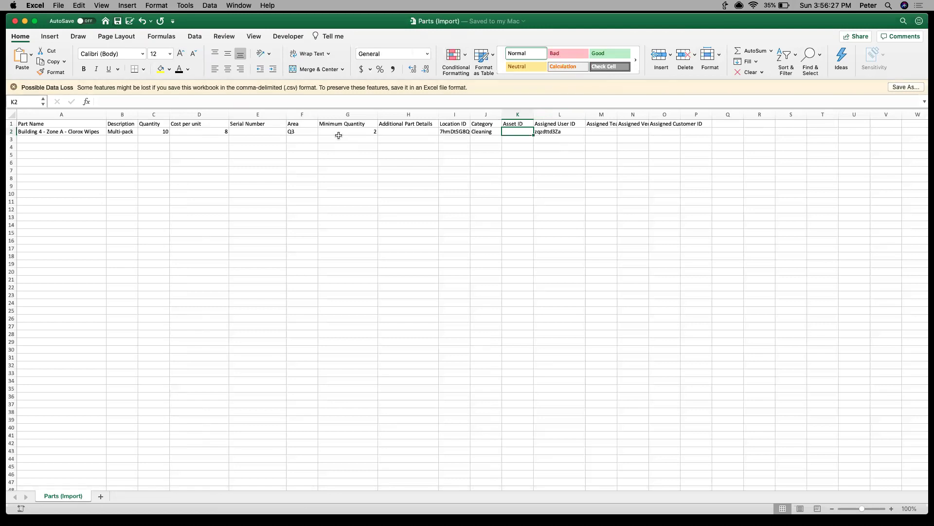
pyautogui.hotkey('ctrl', 'Left')
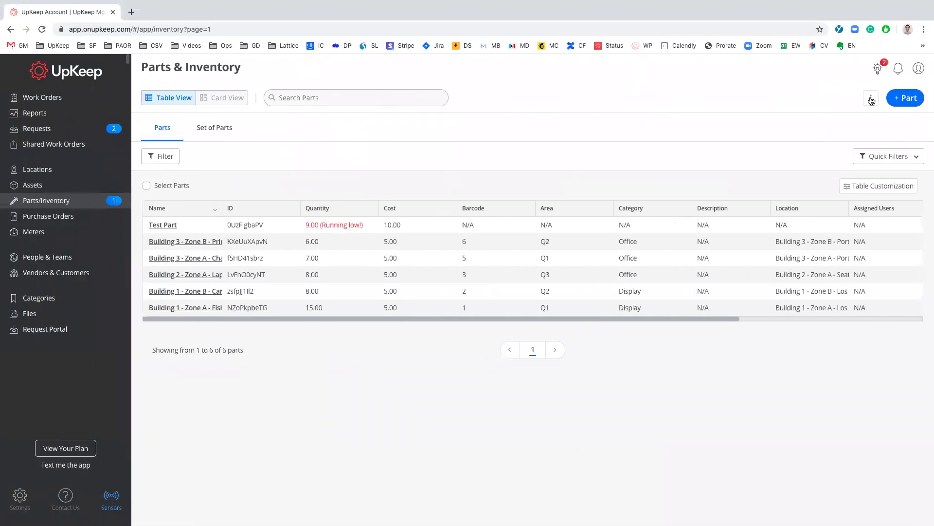
# Import Parts (Import).csv from the parts Import page, adding the Building 4 Clorox Wipes part.
pyautogui.click(871, 99)
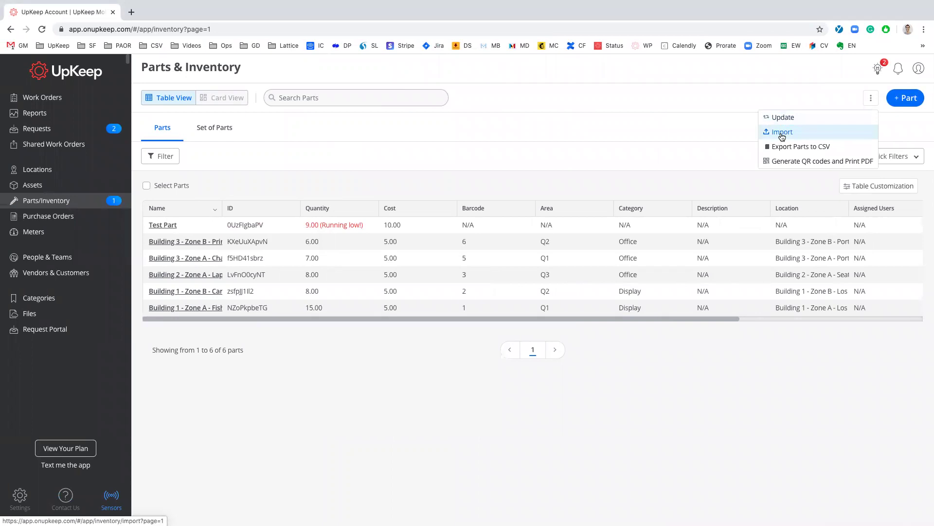
pyautogui.click(782, 133)
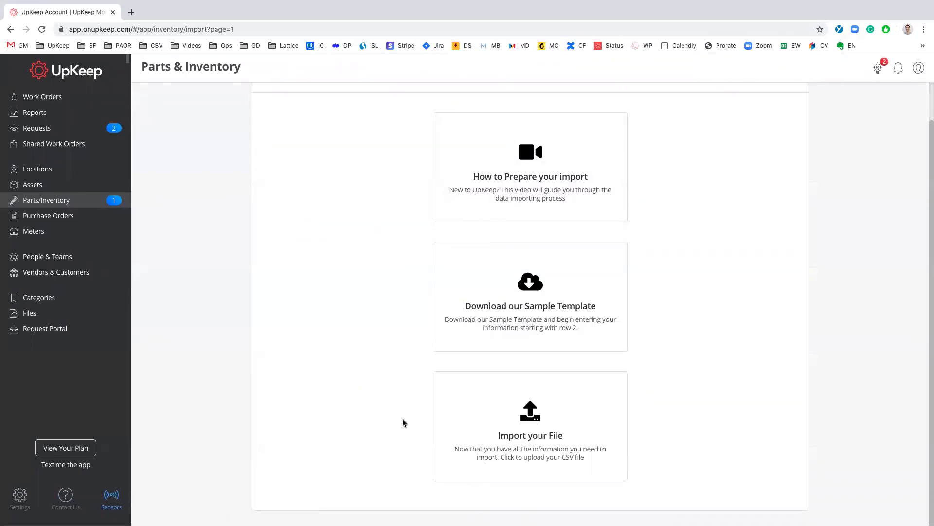
pyautogui.click(482, 405)
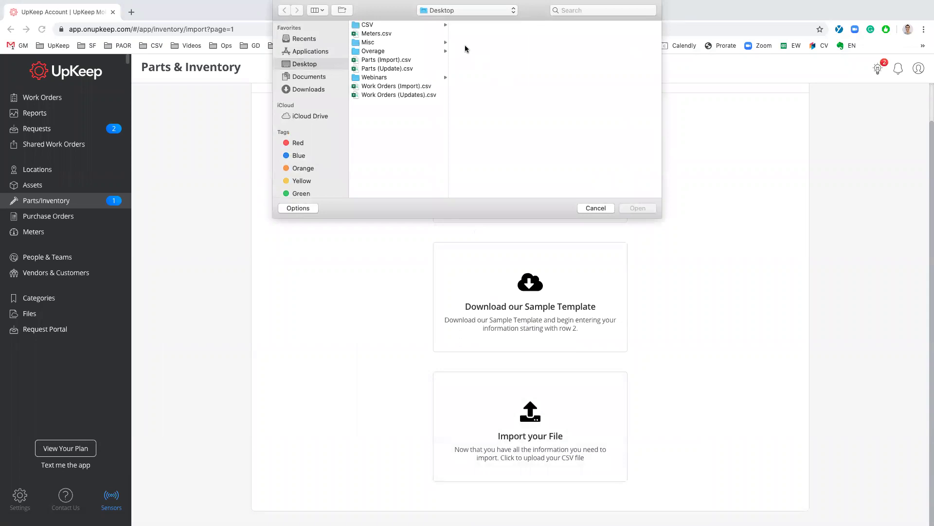
pyautogui.click(393, 61)
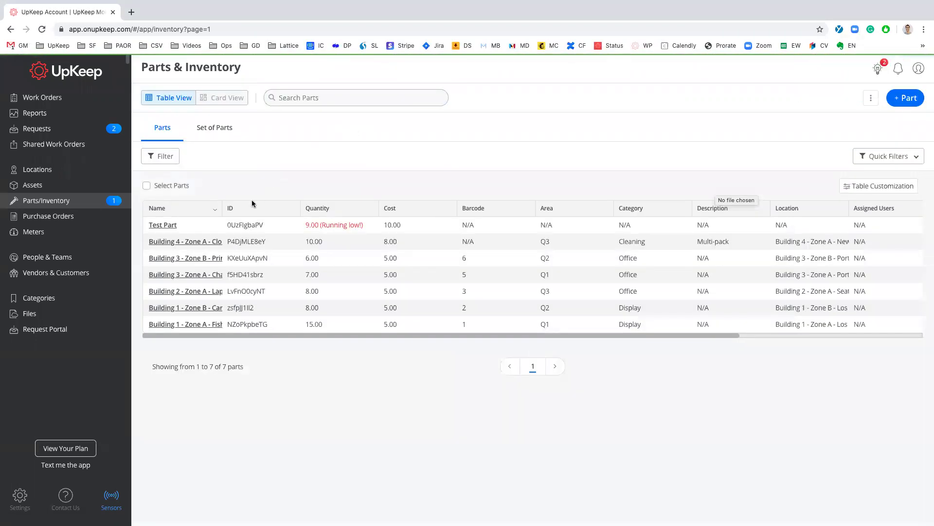
# Widen the Name column and open the Building 4 - Zone A - Clorox Wipes record, which shows cost $8.00.
pyautogui.moveTo(224, 206); pyautogui.dragTo(315, 206)
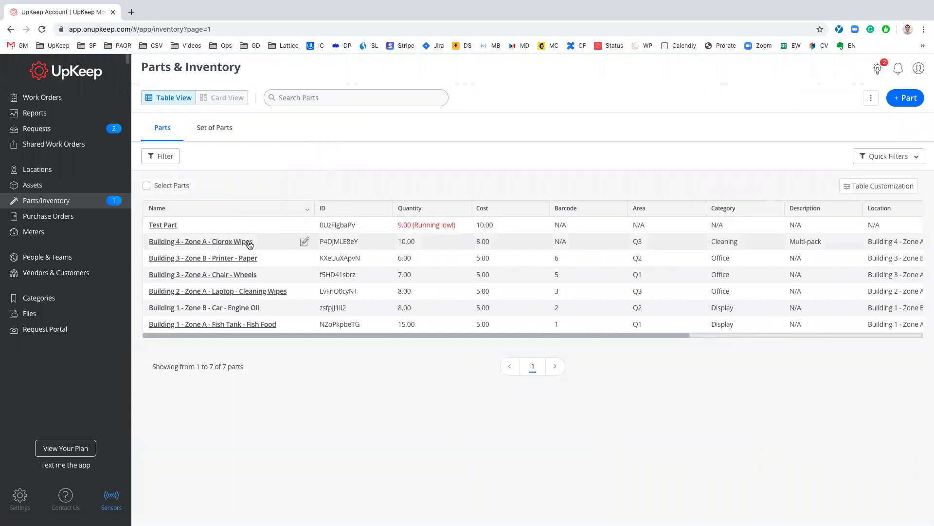
pyautogui.click(271, 245)
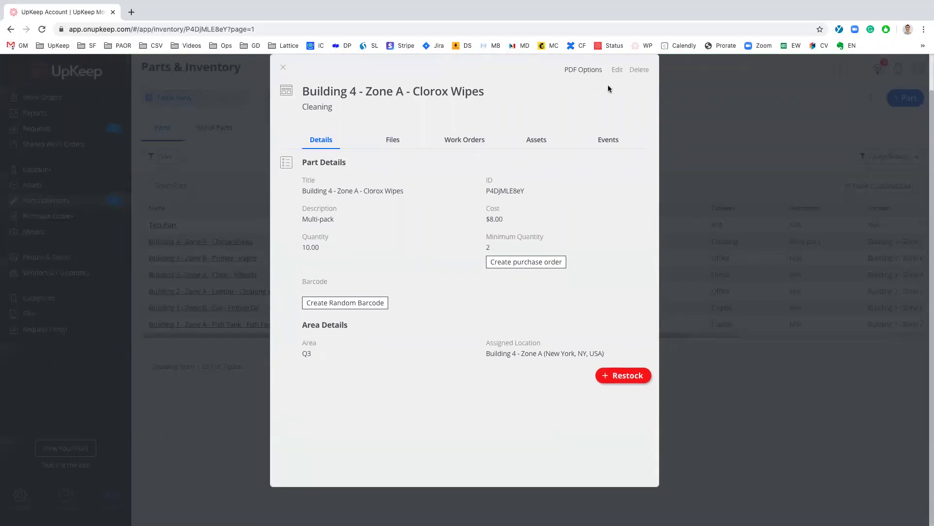
# Close the Clorox Wipes details and dismiss the bulk part actions menu.
pyautogui.click(284, 69)
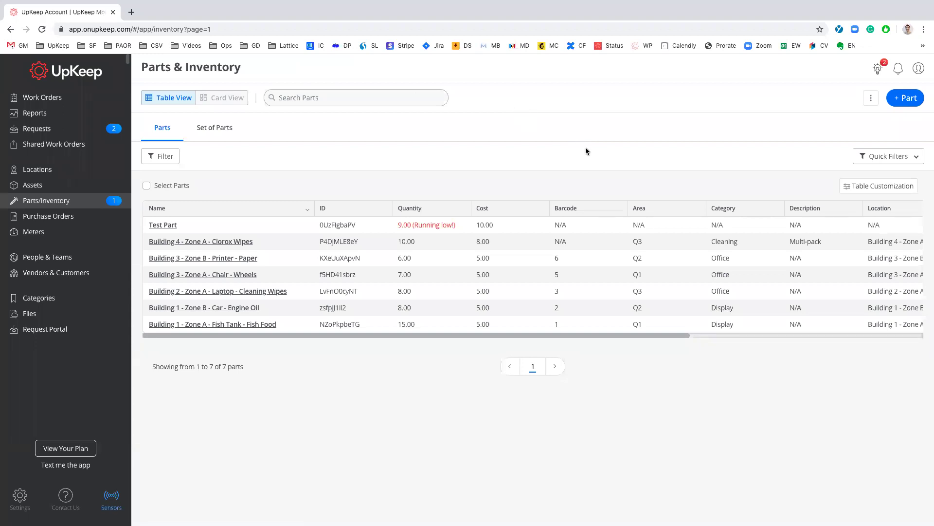
pyautogui.click(871, 102)
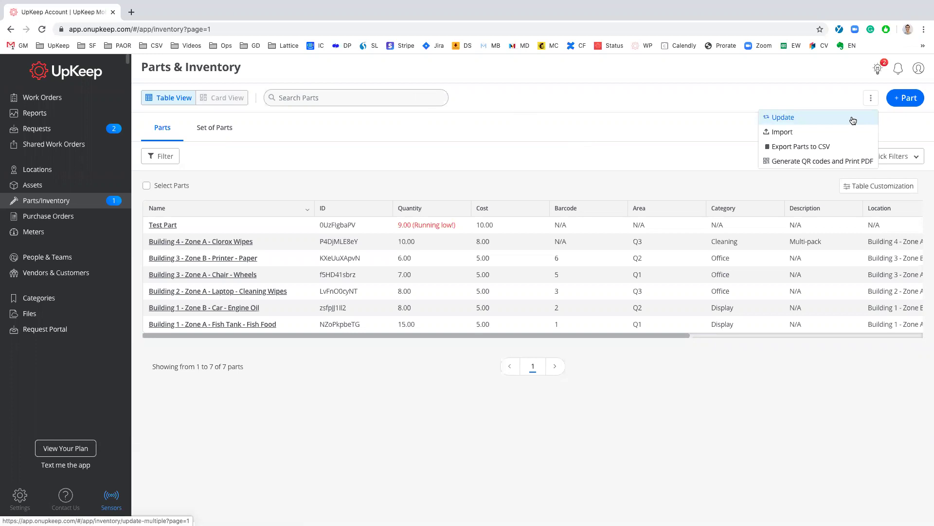
pyautogui.click(536, 160)
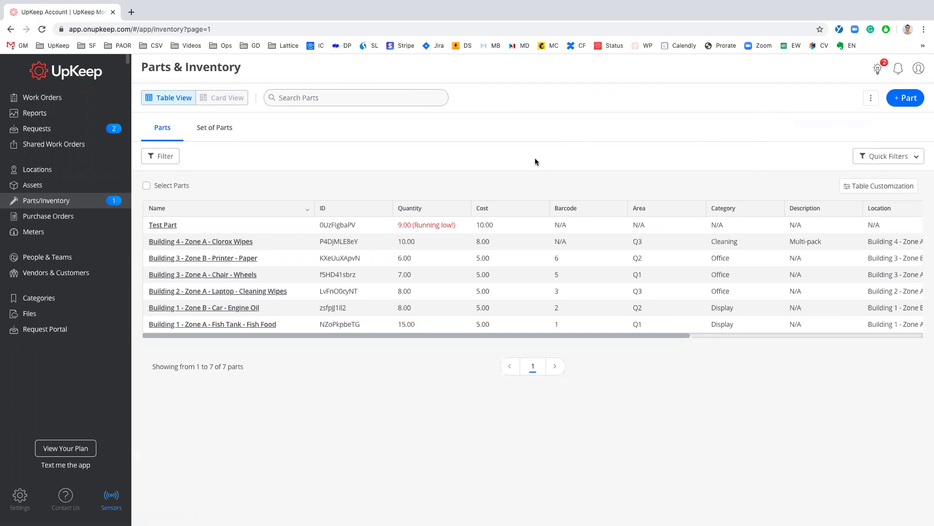
# Save Test Part's cost inline as 10.00 and reopen the bulk part actions.
pyautogui.moveTo(540, 229)
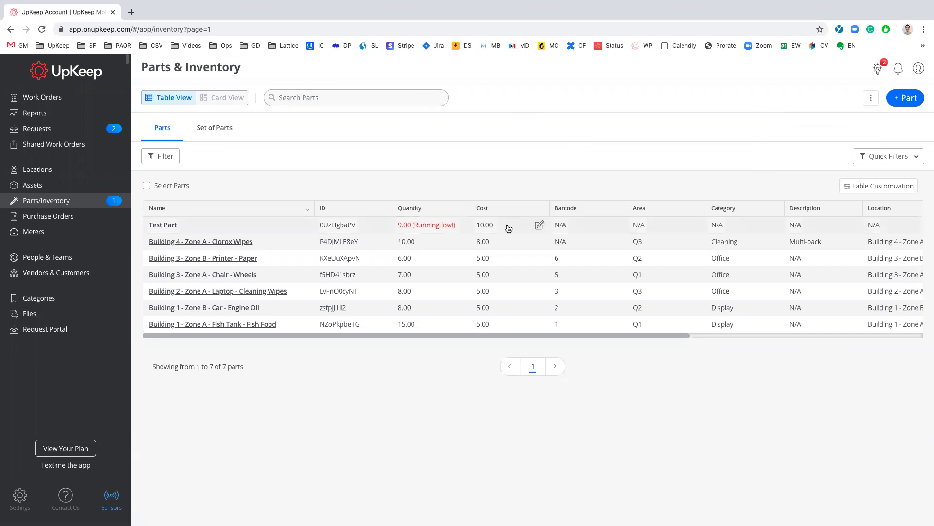
pyautogui.click(540, 226)
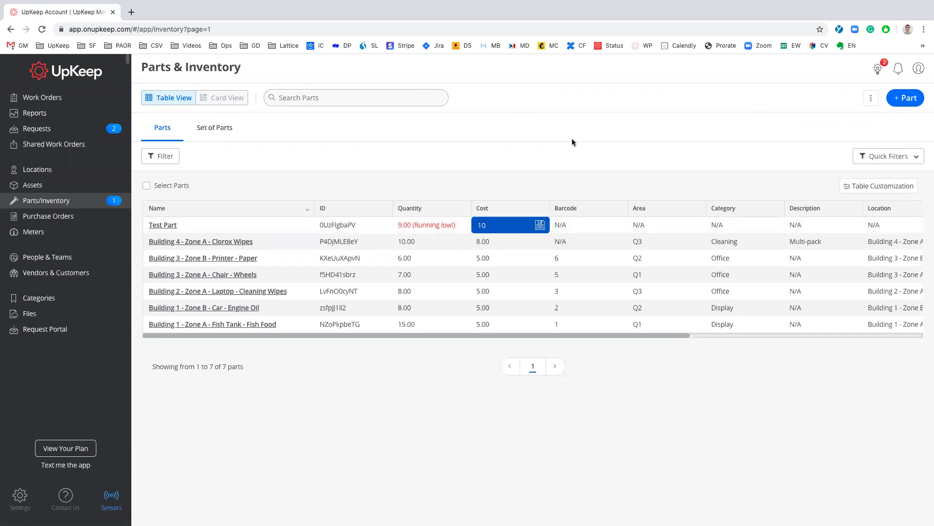
pyautogui.press('Return')
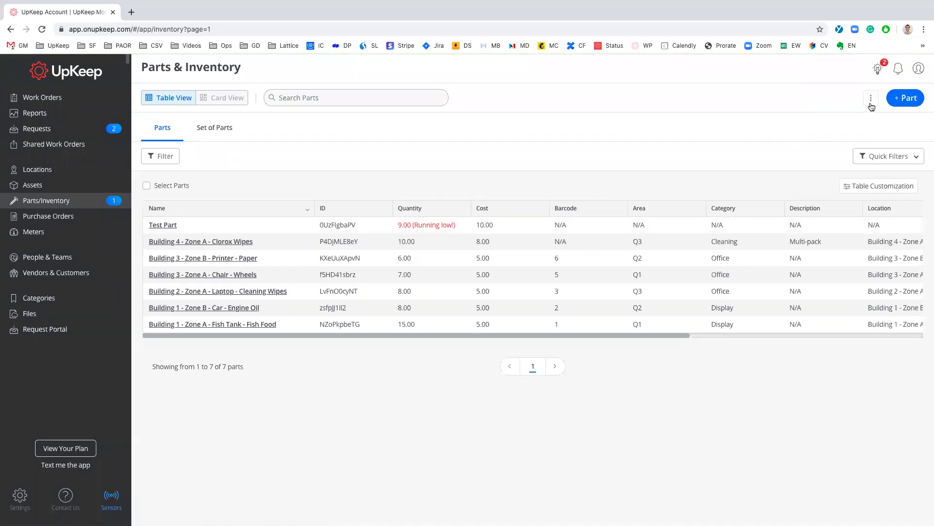
pyautogui.click(871, 101)
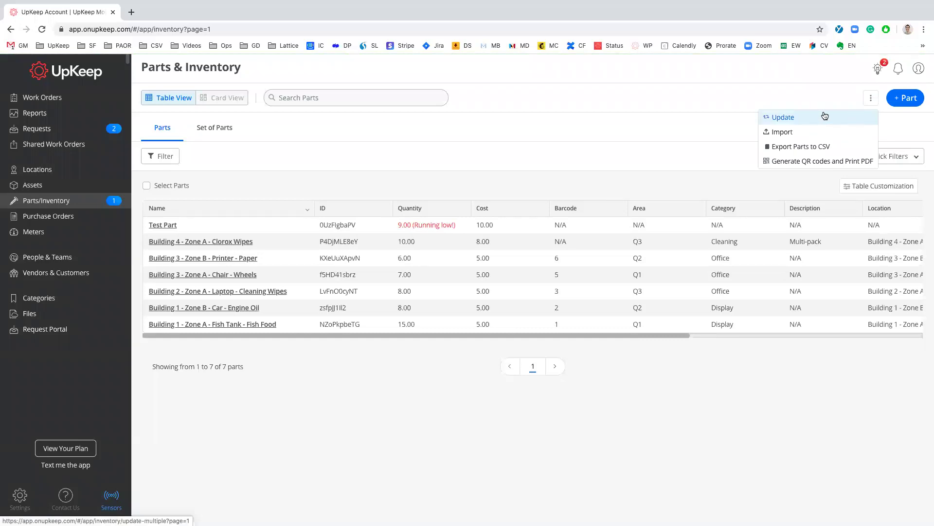
# On the Update Parts page, download the current parts list as partInventory (55).
pyautogui.click(800, 121)
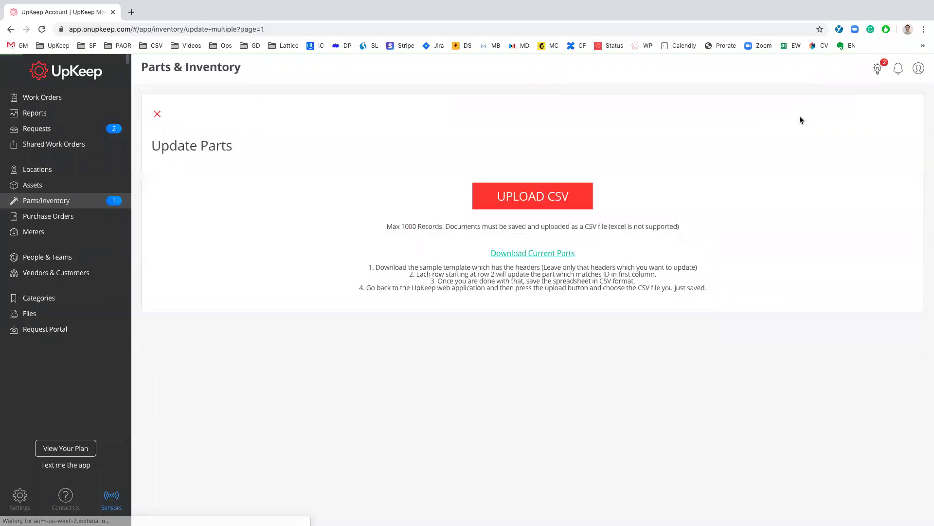
pyautogui.click(563, 253)
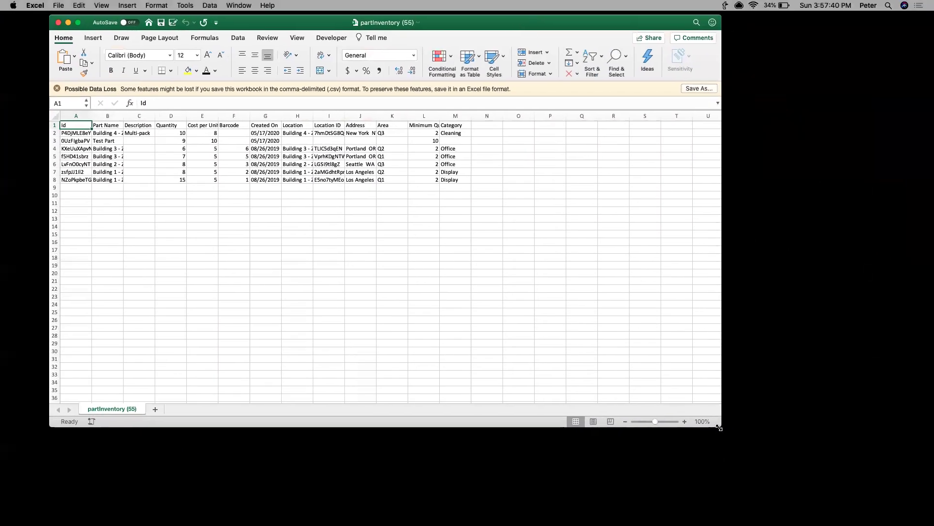
# Widen columns B and E and change the Clorox Wipes cost per unit in E2 to 10.
pyautogui.moveTo(719, 427); pyautogui.dragTo(917, 508)
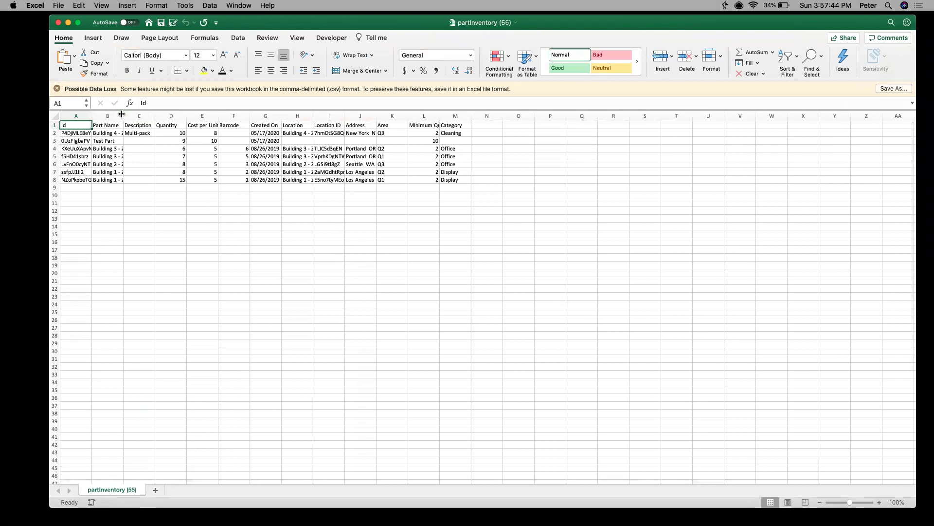
pyautogui.moveTo(122, 114); pyautogui.dragTo(222, 117)
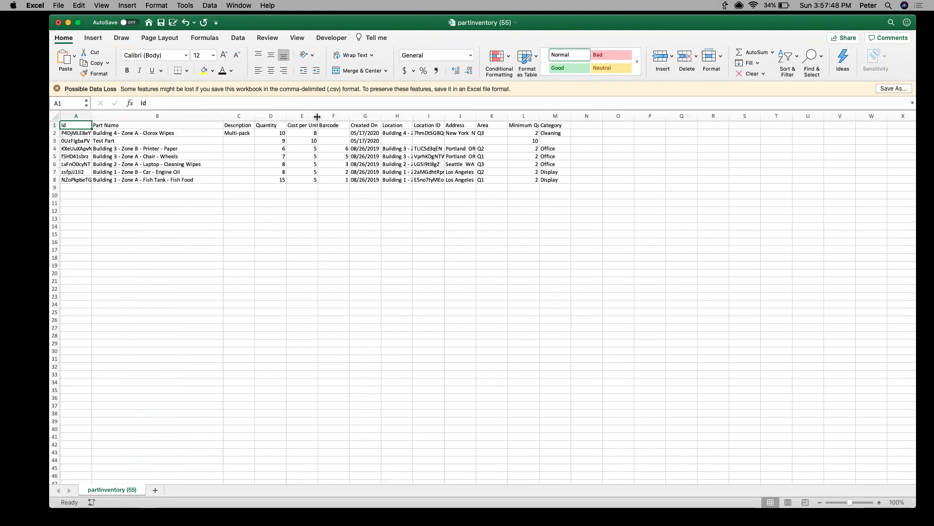
pyautogui.moveTo(318, 117); pyautogui.dragTo(357, 118)
pyautogui.click(349, 133)
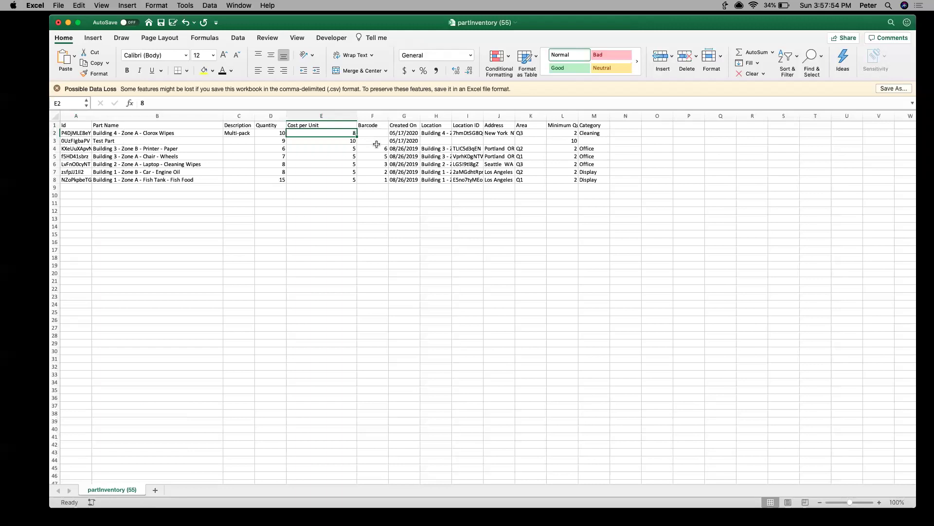
pyautogui.write('10')
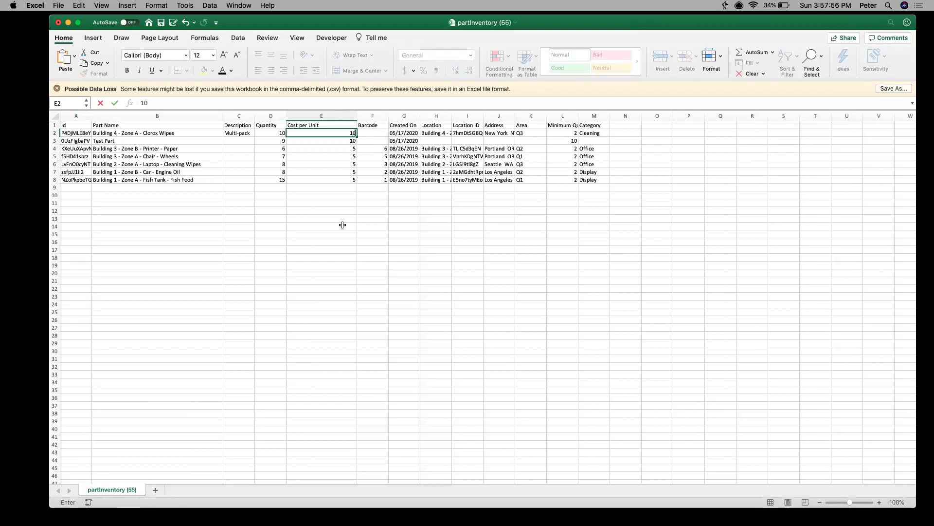
pyautogui.click(336, 234)
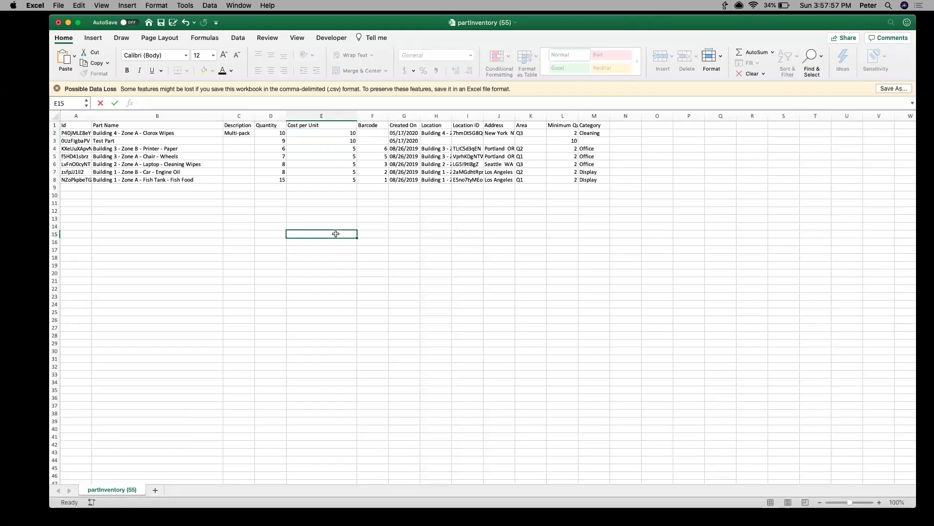
# Save partInventory (55) to the Desktop as a Comma Separated Values (.csv) file.
pyautogui.click(59, 5)
pyautogui.click(78, 79)
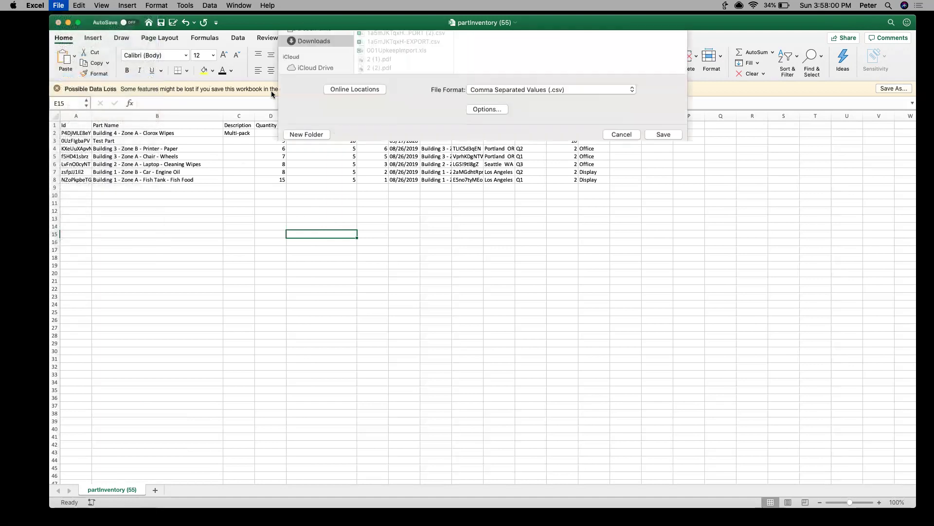
pyautogui.click(317, 122)
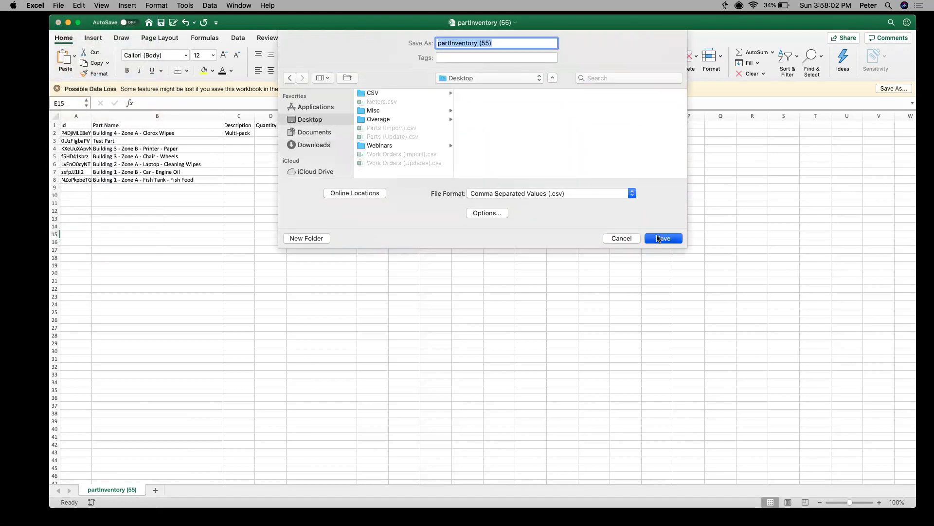
pyautogui.click(663, 238)
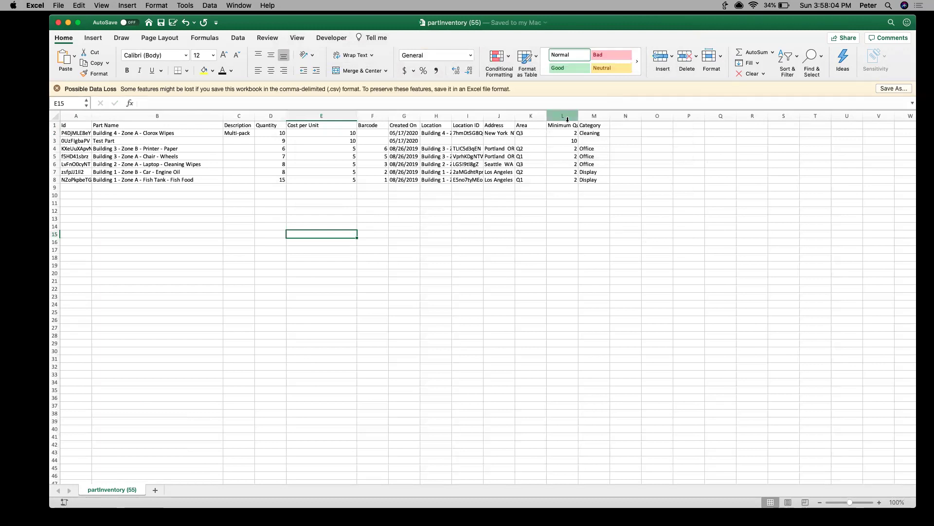
# Upload the edited partInventory (55).csv from the Desktop on UpKeep's Update Parts page.
pyautogui.press('super+Tab')
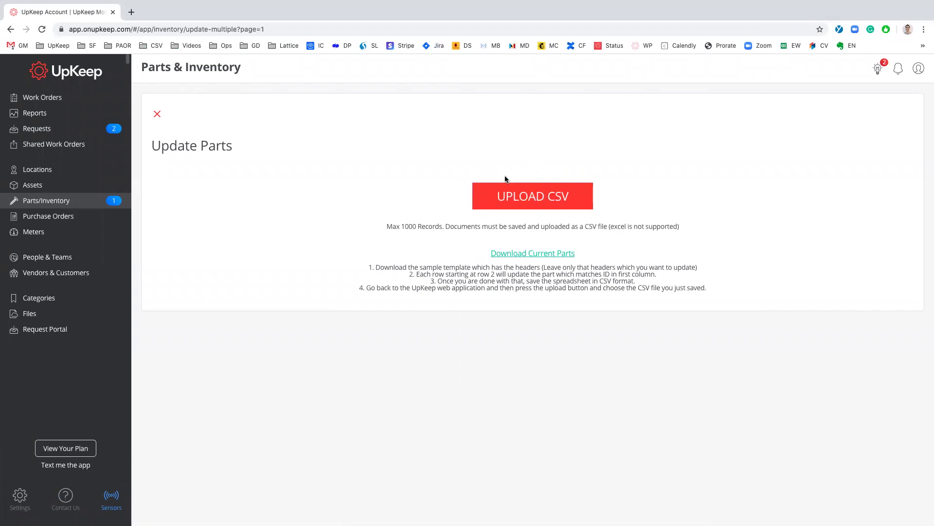
pyautogui.click(512, 197)
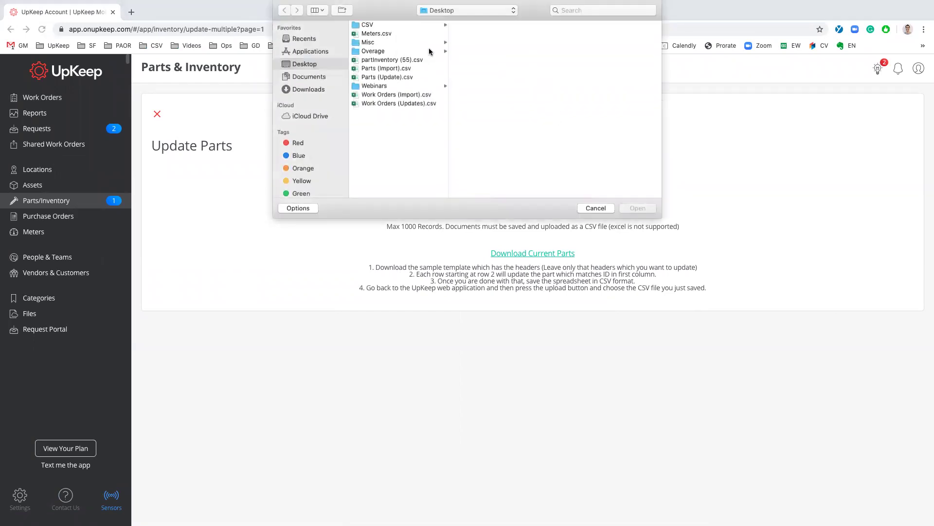
pyautogui.click(387, 60)
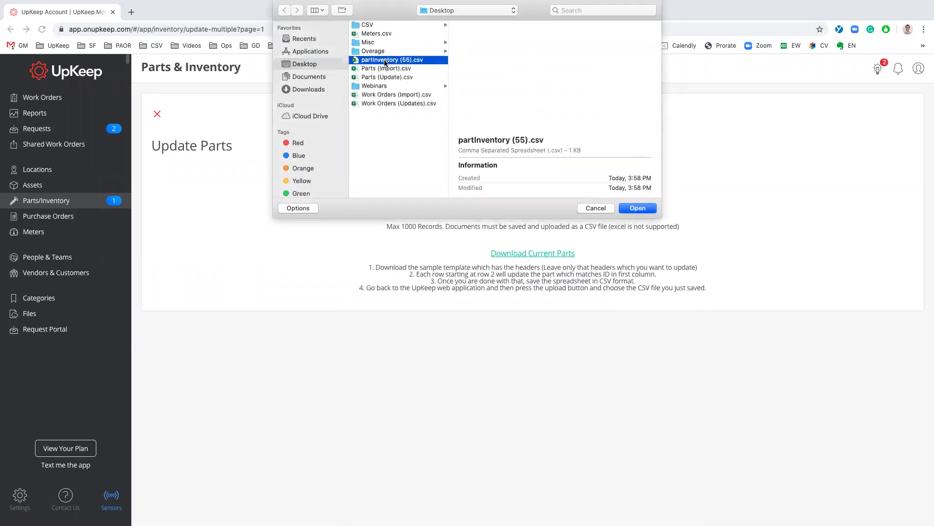
pyautogui.click(639, 210)
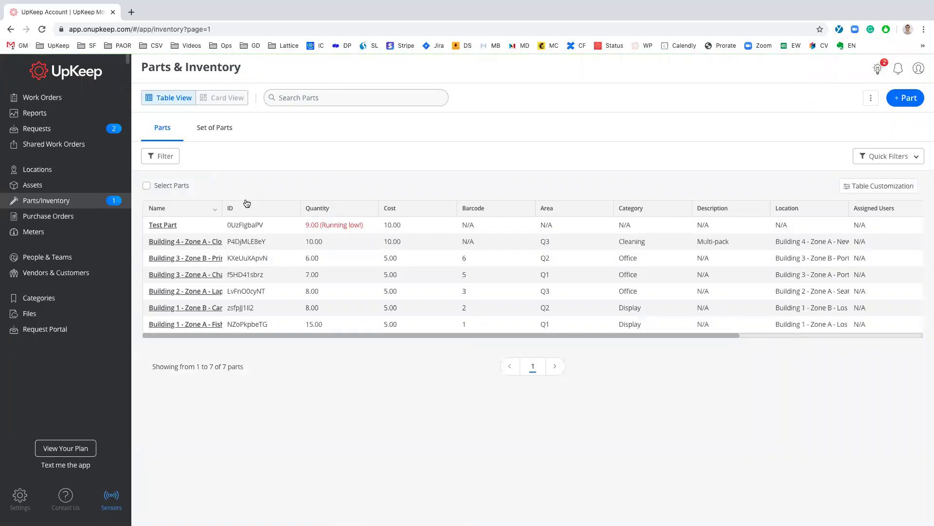
# Widen the Name column and open Clorox Wipes to confirm its $10.00 cost.
pyautogui.moveTo(222, 208); pyautogui.dragTo(309, 203)
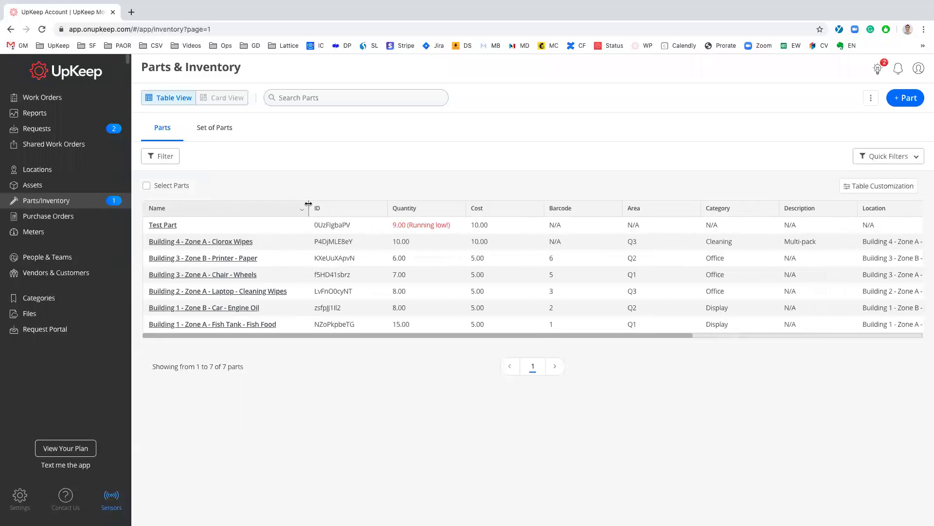
pyautogui.click(231, 242)
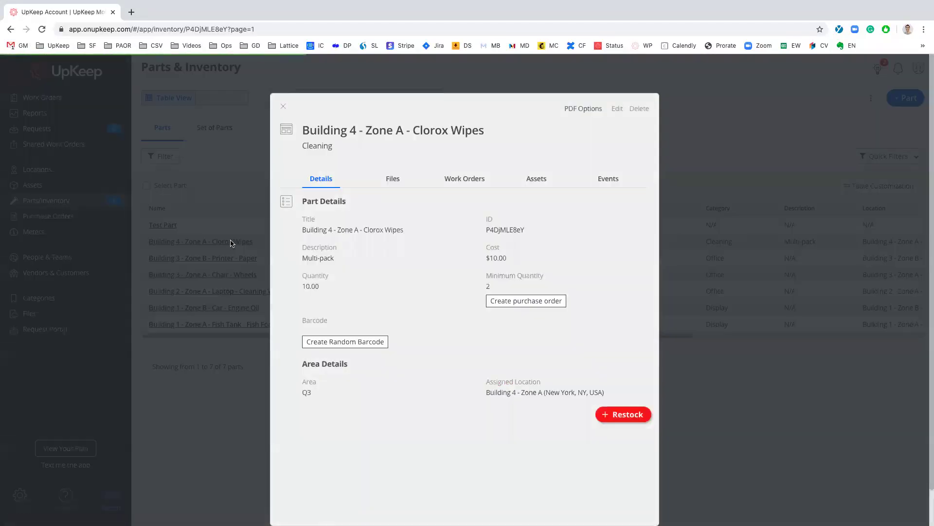
pyautogui.moveTo(511, 262); pyautogui.dragTo(486, 247)
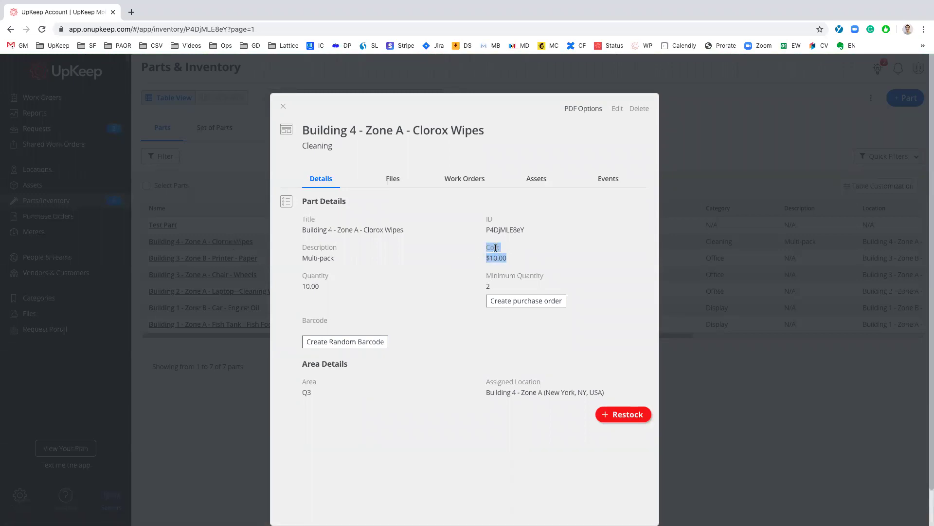
# Close the part record and export the parts list to CSV as partInventory (56).
pyautogui.click(284, 108)
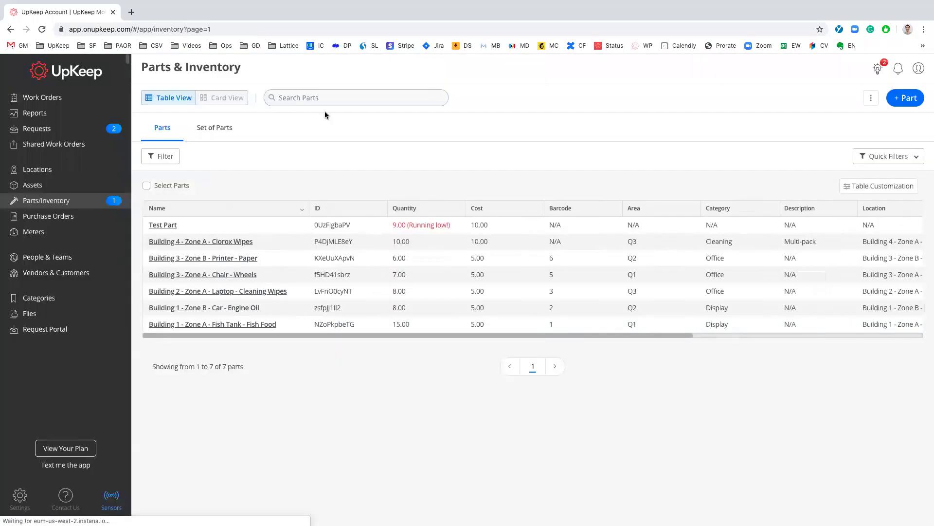
pyautogui.click(870, 101)
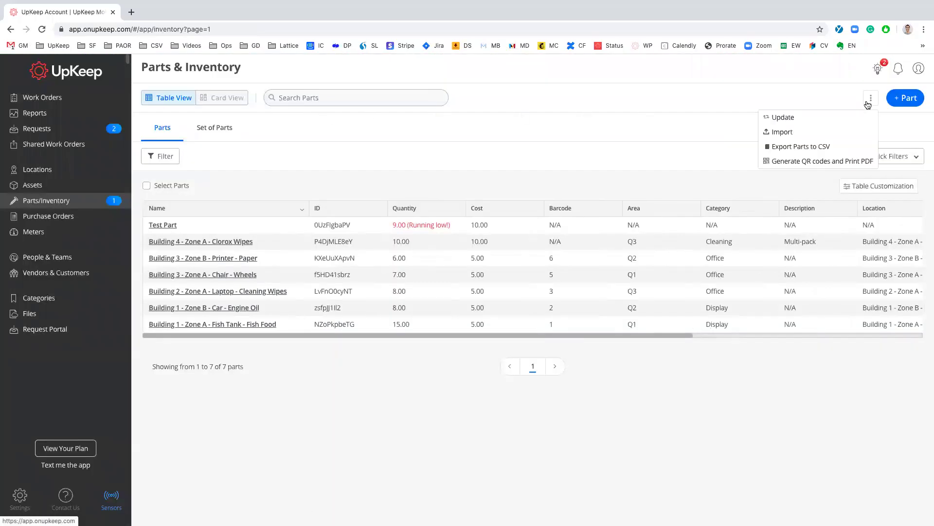
pyautogui.click(804, 147)
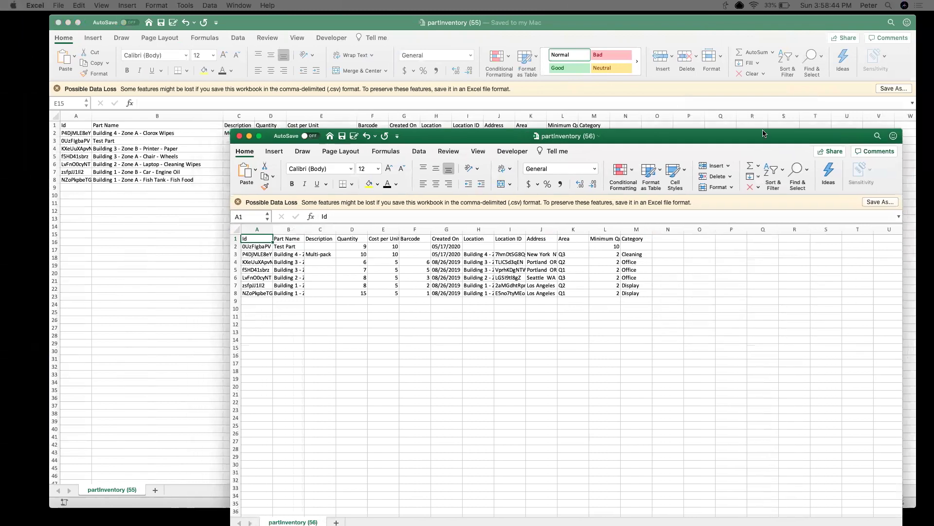
# Move the partInventory (56) Excel window aside to compare it with the earlier export.
pyautogui.moveTo(767, 127)
pyautogui.mouseDown()
pyautogui.moveTo(739, 119)
pyautogui.moveTo(734, 149)
pyautogui.moveTo(745, 120)
pyautogui.moveTo(754, 121)
pyautogui.mouseUp()
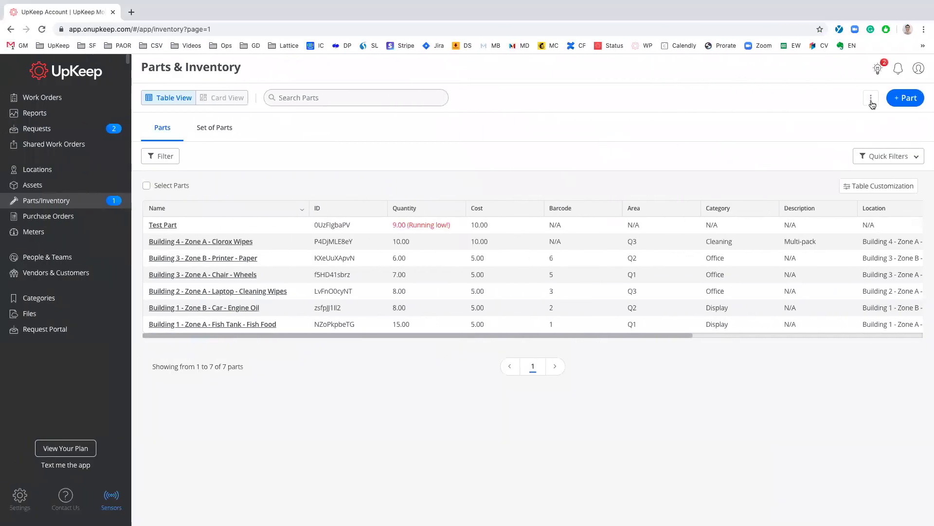
# Open the three-dot bulk parts menu, glance at the Excel exports, and return to UpKeep.
pyautogui.click(872, 103)
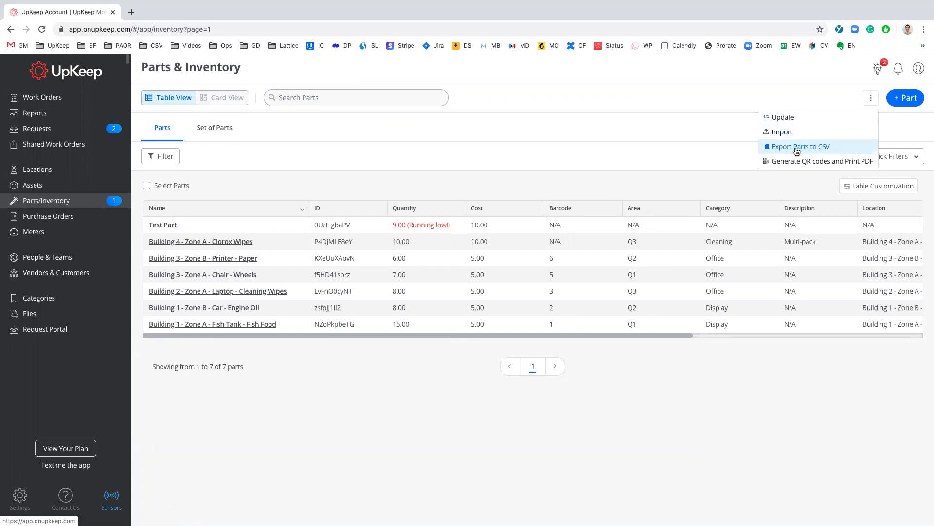
pyautogui.hotkey('ctrl', 'Right')
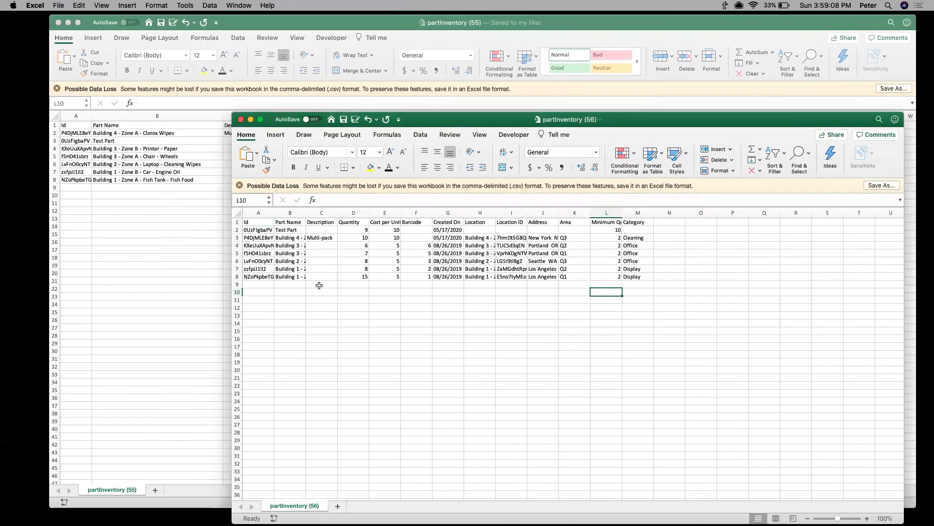
pyautogui.hotkey('ctrl', 'Left')
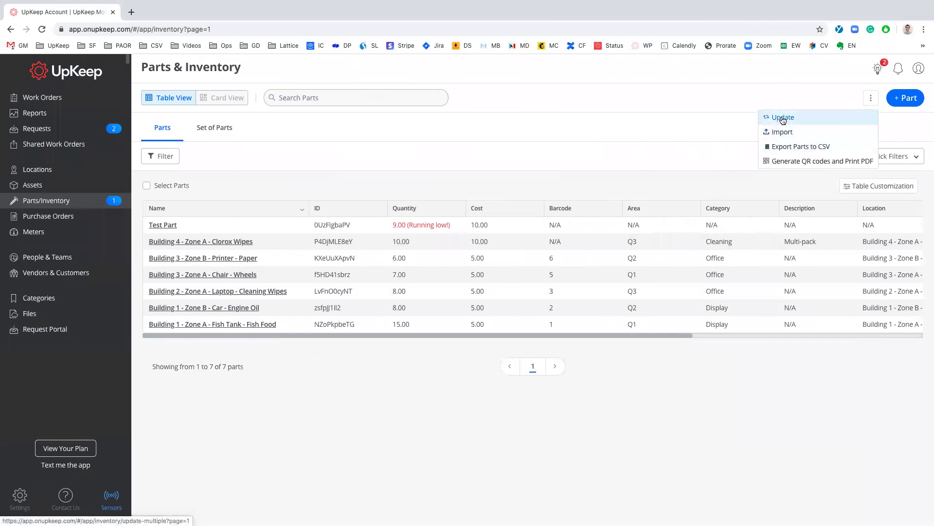